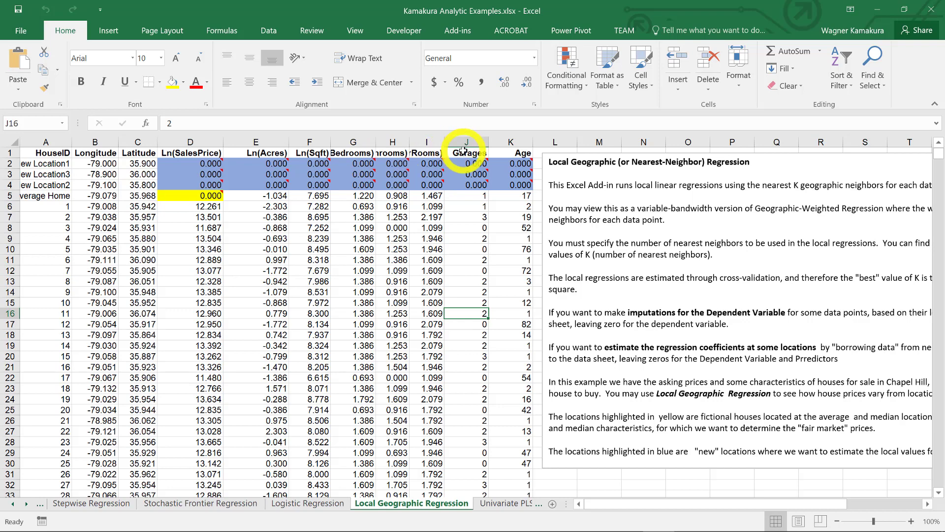
Start the Local Geographic Regression add-in for the house sales data and dismiss its introductory notices
{"action": "mouse_move", "coordinate": [513, 157]}
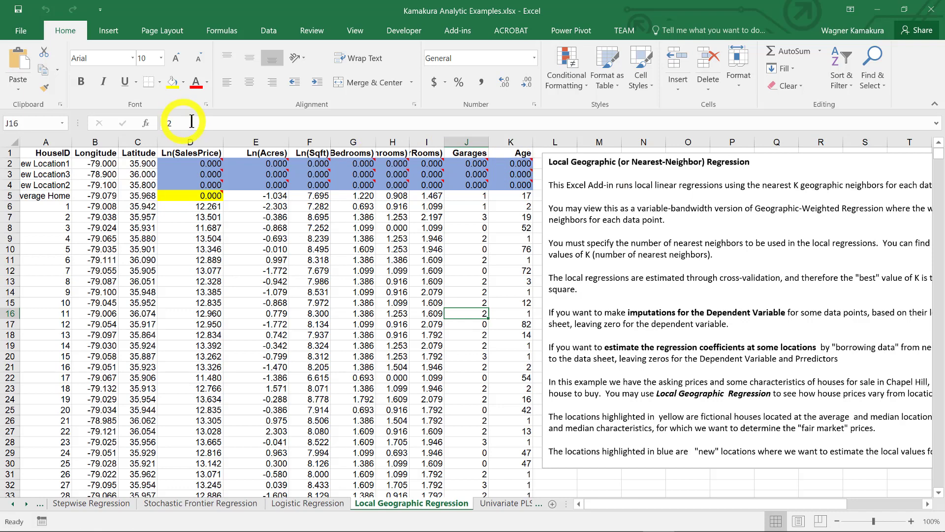
{"action": "mouse_move", "coordinate": [270, 163]}
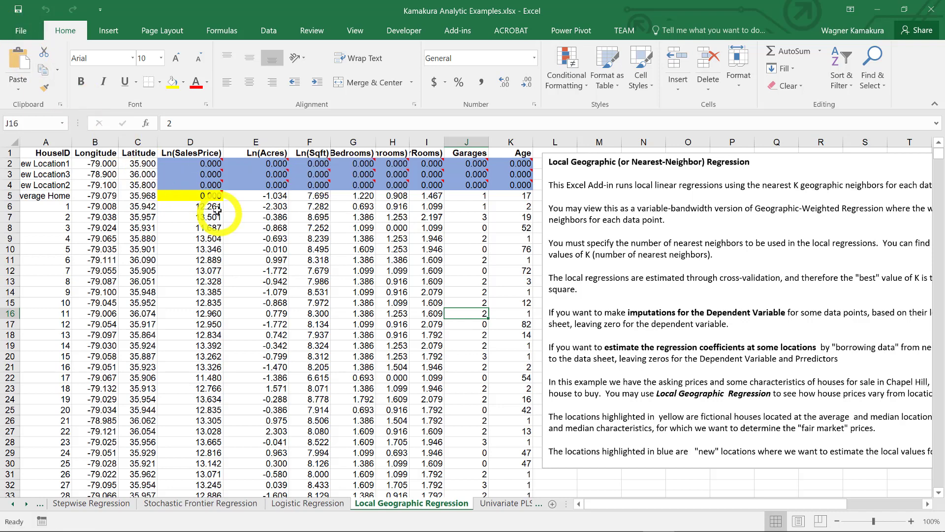
{"action": "mouse_move", "coordinate": [210, 199]}
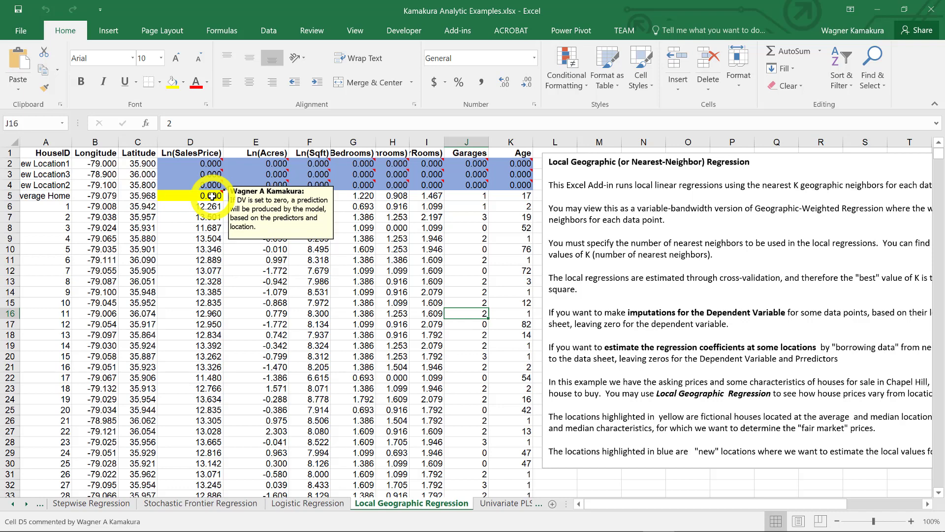
{"action": "left_click", "coordinate": [446, 29]}
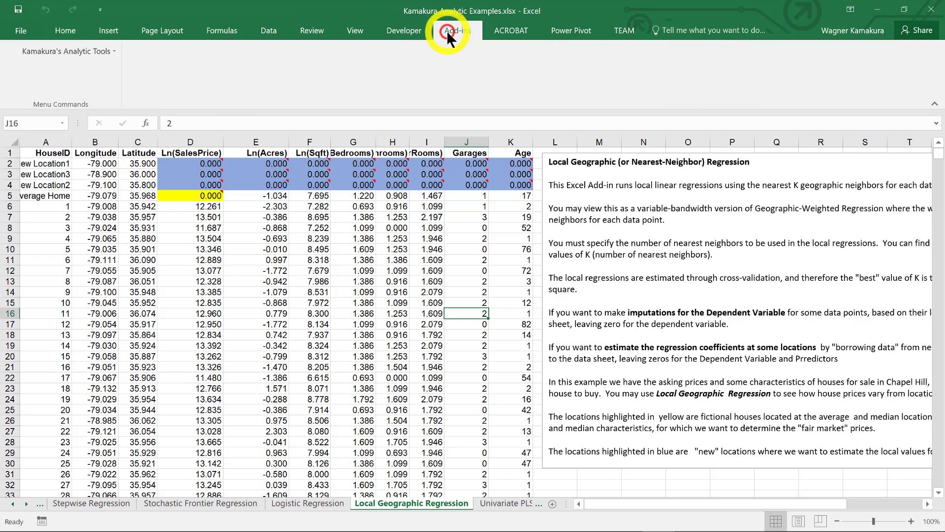
{"action": "left_click", "coordinate": [89, 51]}
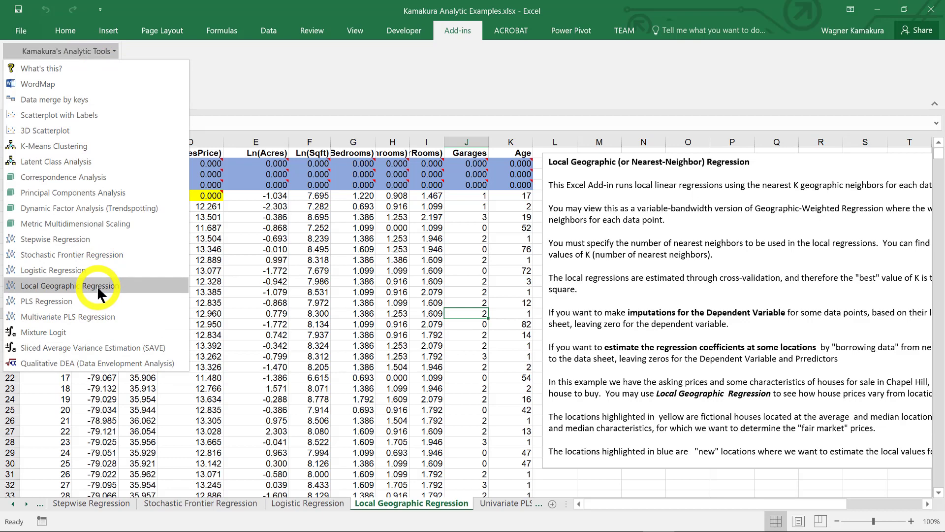
{"action": "left_click", "coordinate": [97, 286]}
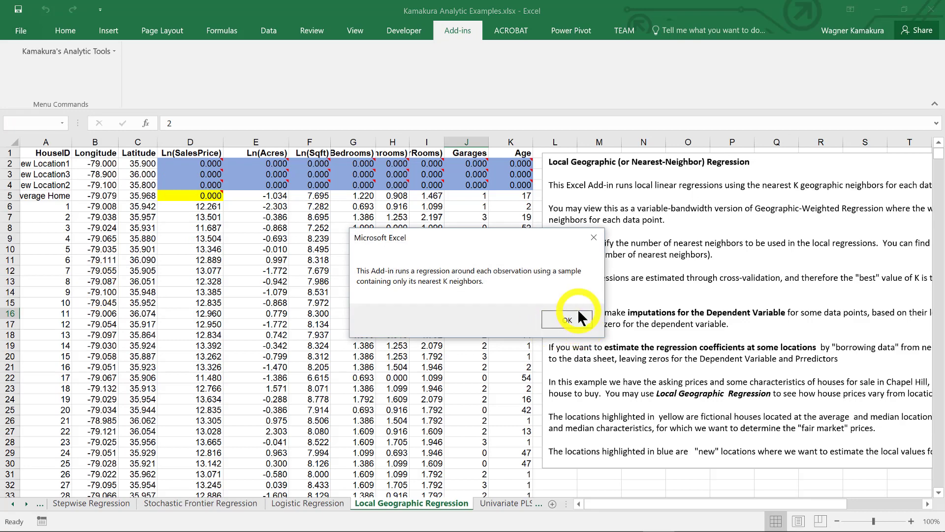
{"action": "left_click", "coordinate": [580, 318]}
{"action": "left_click", "coordinate": [566, 319]}
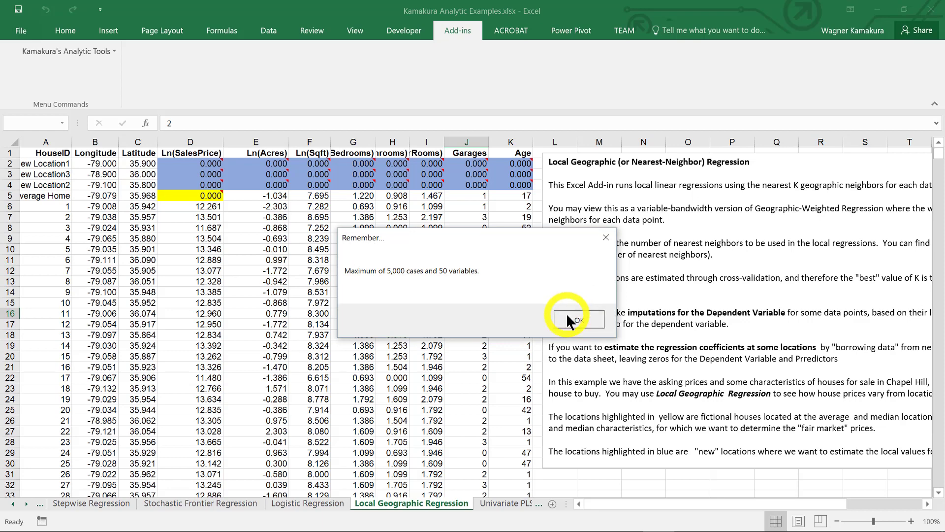
{"action": "left_click", "coordinate": [567, 315]}
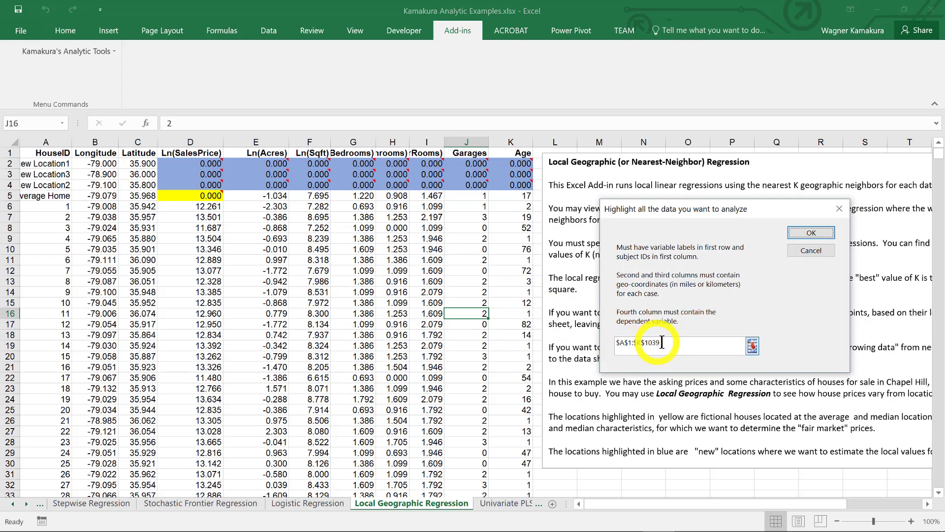
Accept the range A1:K1039 as the data to analyze and acknowledge the case and predictor counts
{"action": "left_click", "coordinate": [800, 233]}
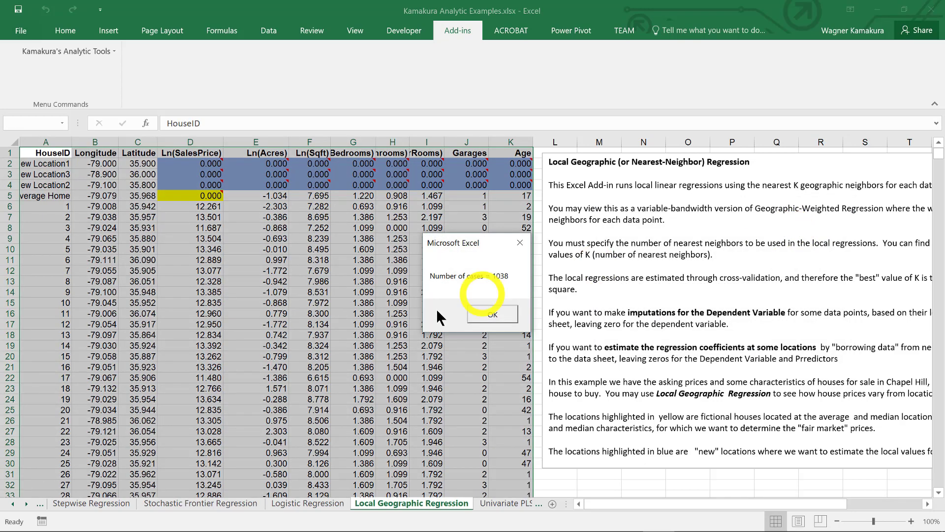
{"action": "left_click", "coordinate": [482, 313]}
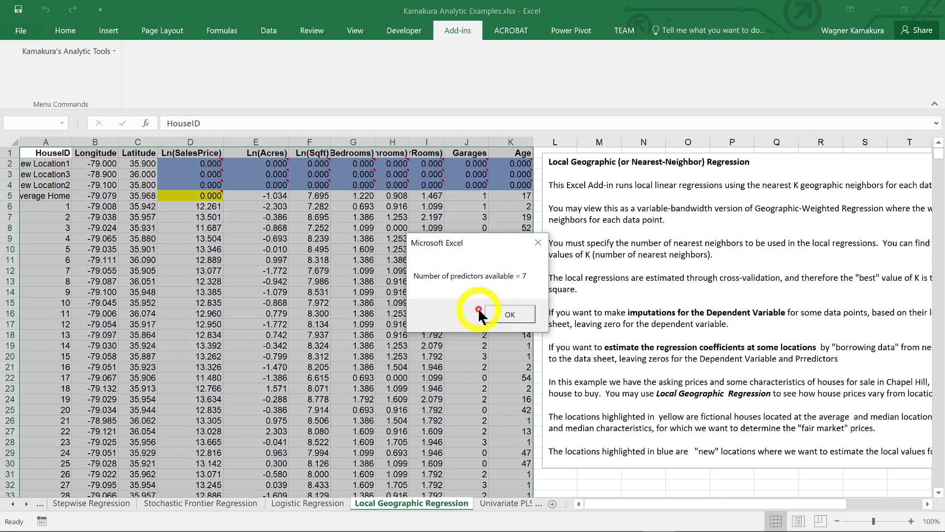
{"action": "left_click", "coordinate": [510, 314]}
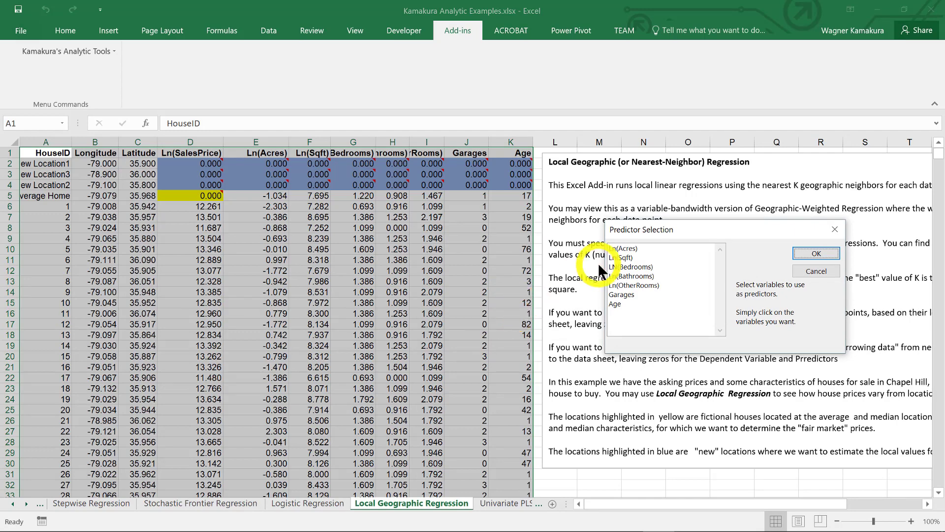
Run the regression with Ln(Acres), Ln(Sqft), LN(Bedrooms), Garages and Age as predictors, determining the number of nearest neighbors automatically
{"action": "left_click", "coordinate": [624, 247]}
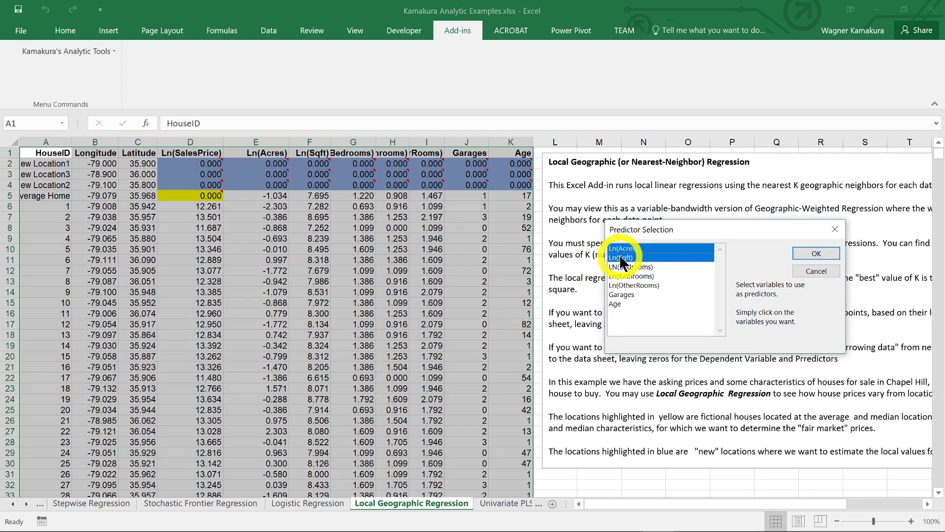
{"action": "left_click", "coordinate": [652, 259]}
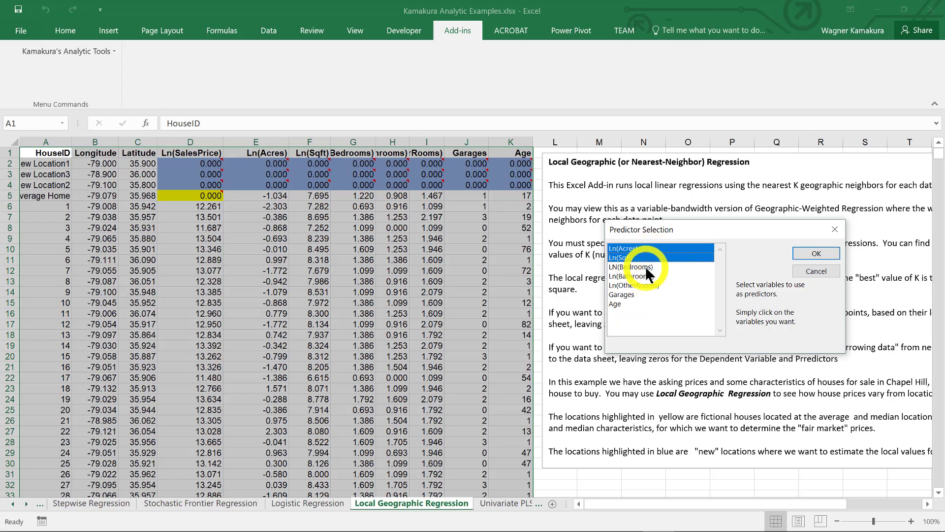
{"action": "left_click", "coordinate": [645, 266]}
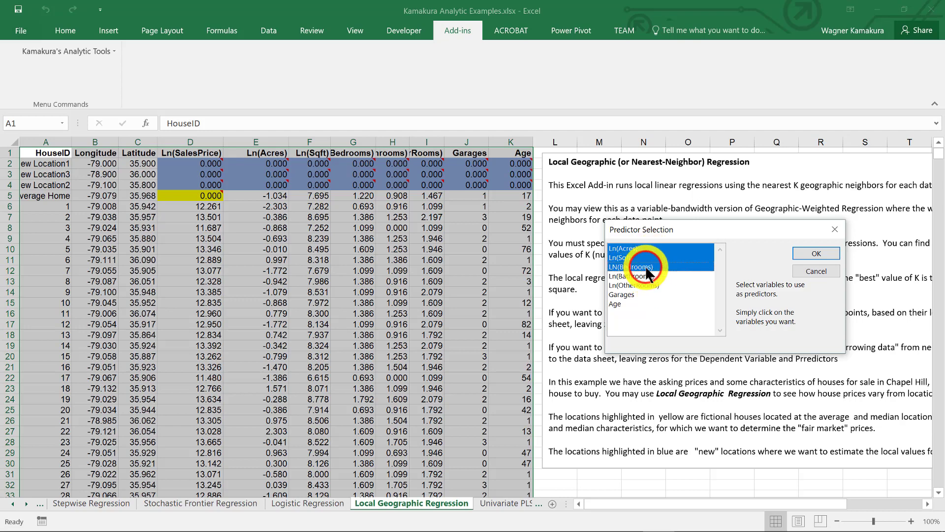
{"action": "left_click", "coordinate": [624, 294]}
{"action": "left_click", "coordinate": [618, 303]}
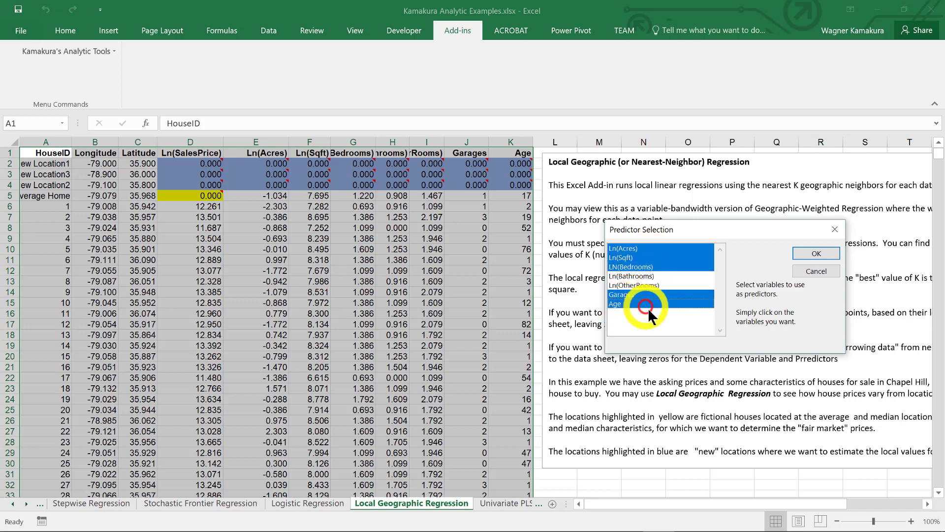
{"action": "left_click", "coordinate": [822, 252]}
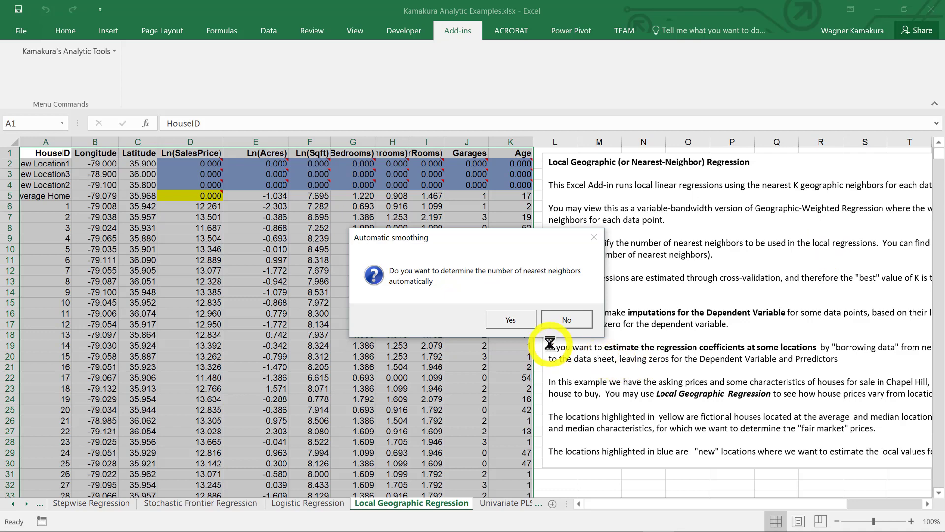
{"action": "left_click", "coordinate": [512, 319]}
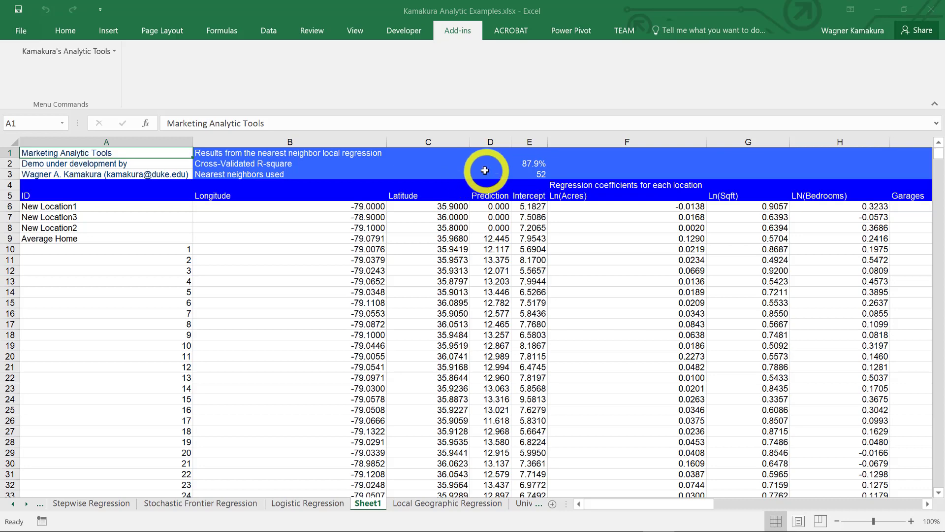
Examine the number of nearest neighbors used, the intercepts and each predictor's local regression coefficients in the results sheet
{"action": "left_click", "coordinate": [535, 174]}
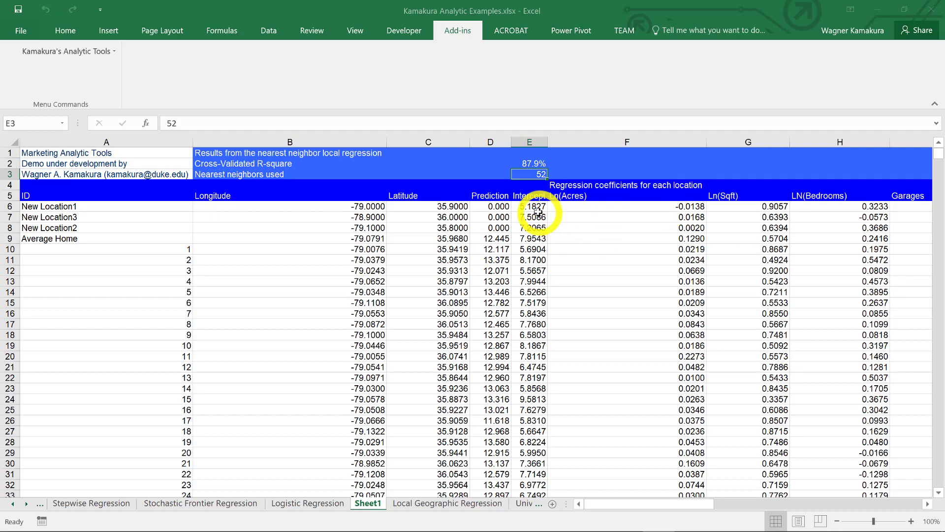
{"action": "left_click", "coordinate": [527, 141]}
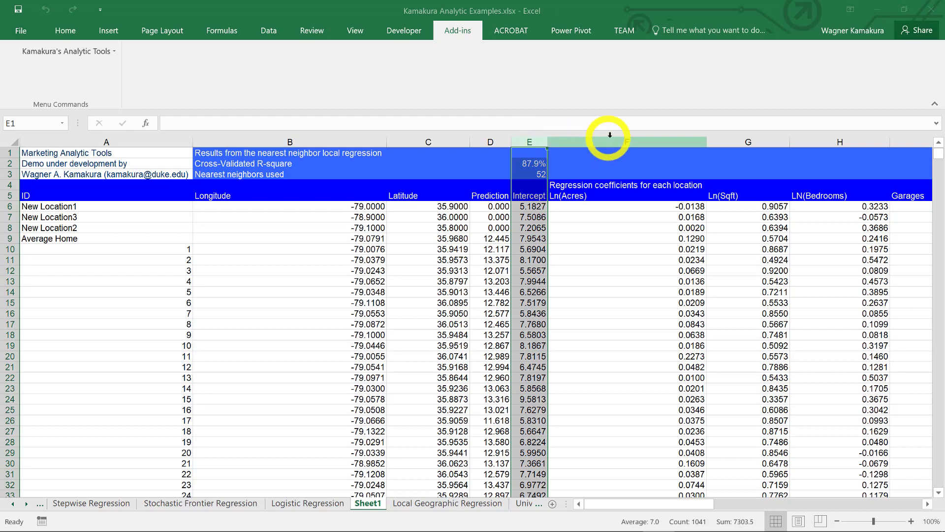
{"action": "left_click", "coordinate": [630, 142]}
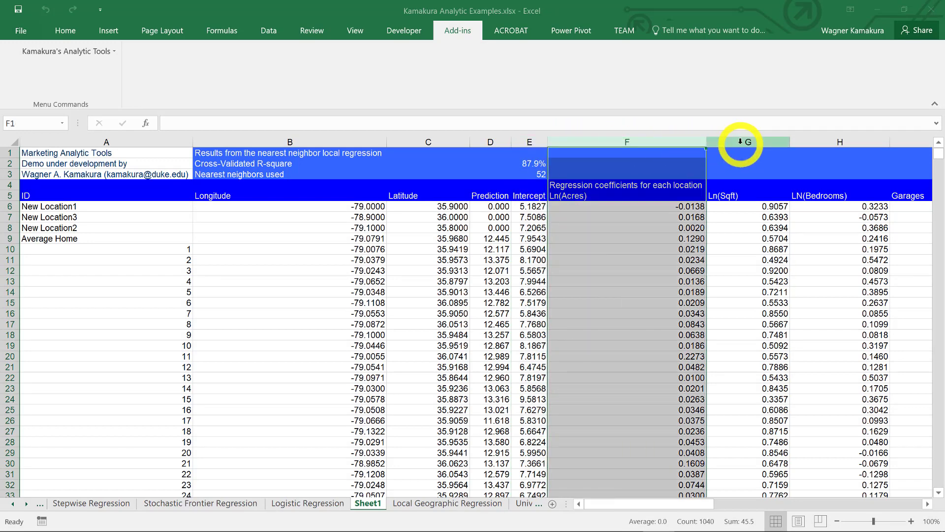
{"action": "left_click", "coordinate": [739, 141]}
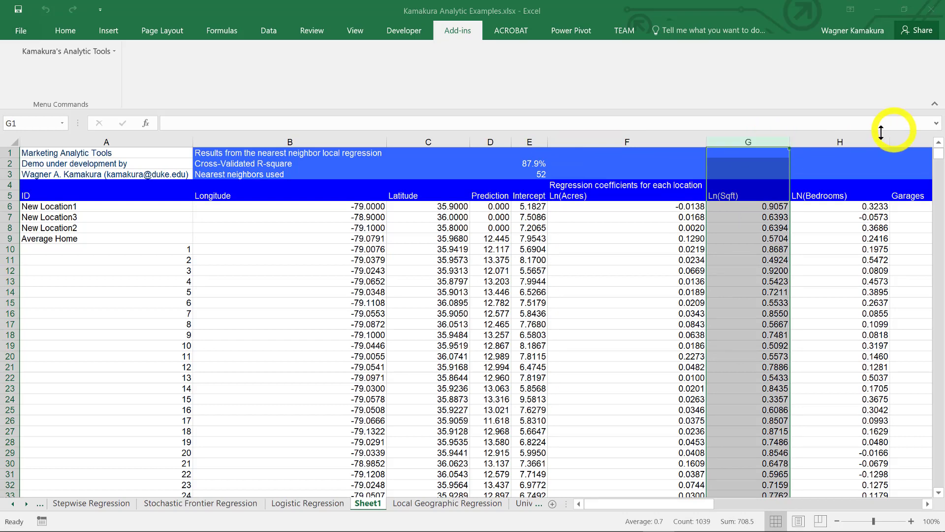
{"action": "left_click", "coordinate": [855, 141]}
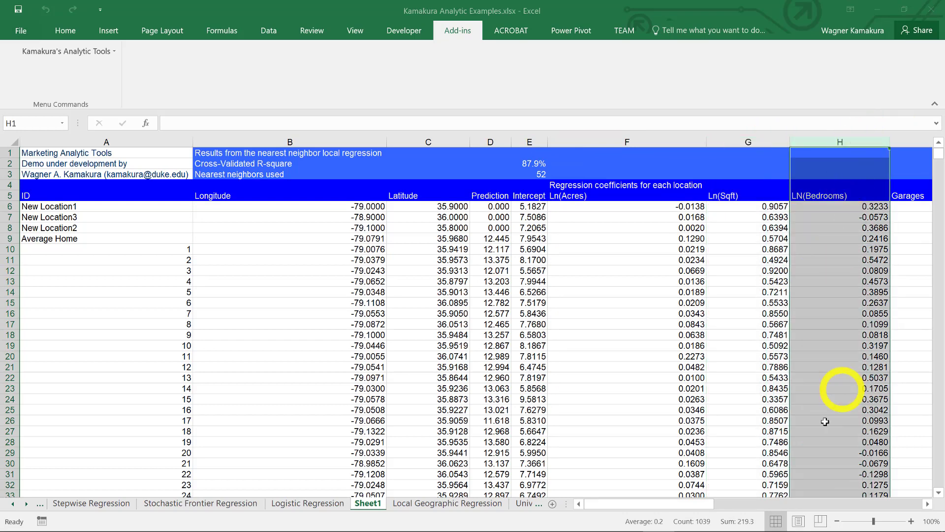
{"action": "mouse_move", "coordinate": [696, 504]}
{"action": "left_mouse_down"}
{"action": "mouse_move", "coordinate": [774, 503]}
{"action": "mouse_move", "coordinate": [699, 502]}
{"action": "left_mouse_up"}
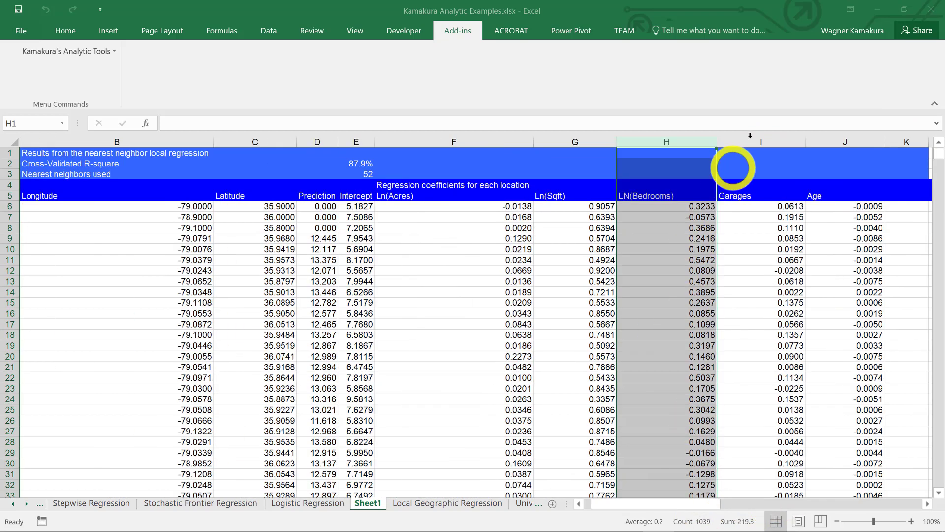
{"action": "left_click", "coordinate": [751, 140]}
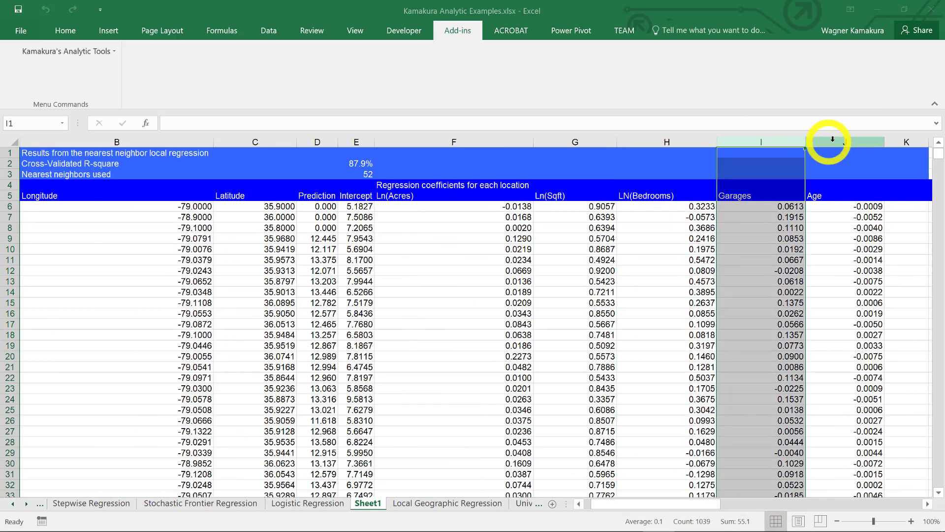
{"action": "left_click", "coordinate": [831, 141]}
{"action": "left_click_drag", "start_coordinate": [649, 504], "coordinate": [639, 515]}
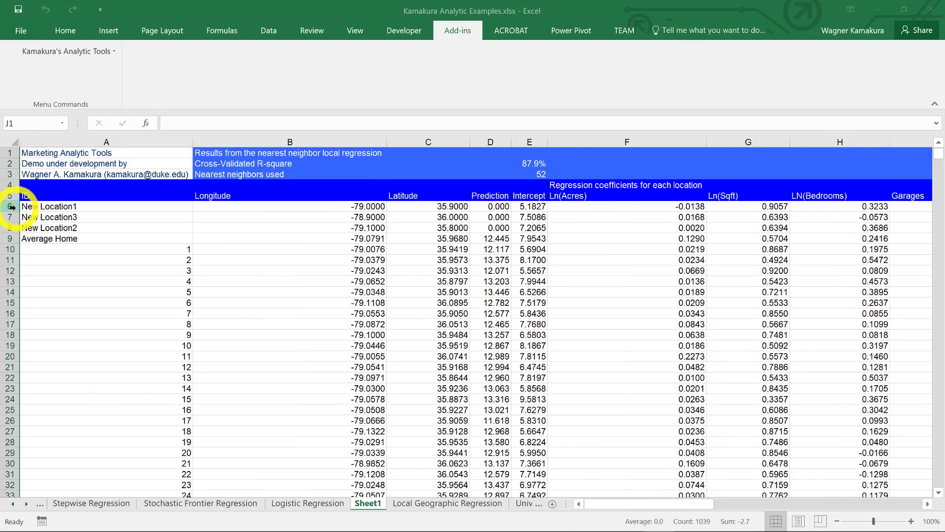
Review the coefficient rows for the three new locations and the predicted value for the Average Home
{"action": "left_click_drag", "start_coordinate": [15, 206], "coordinate": [17, 224]}
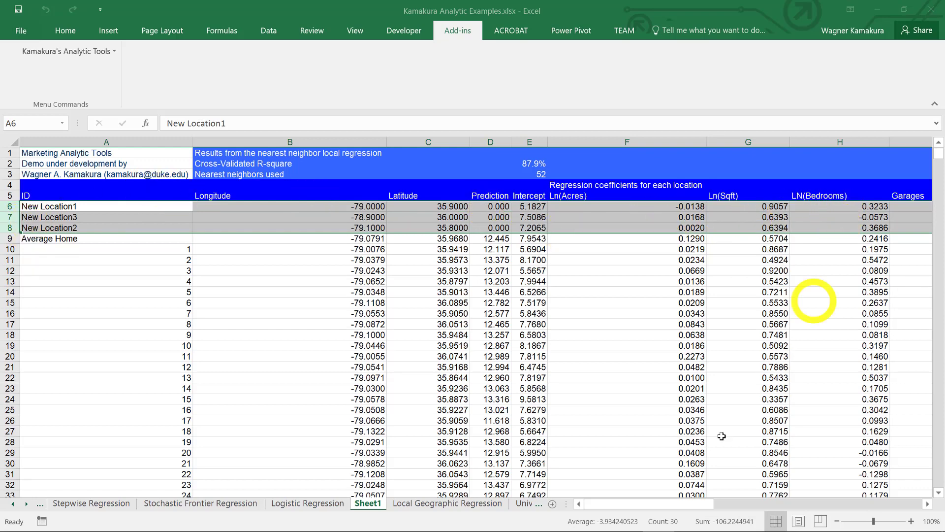
{"action": "left_click", "coordinate": [9, 238]}
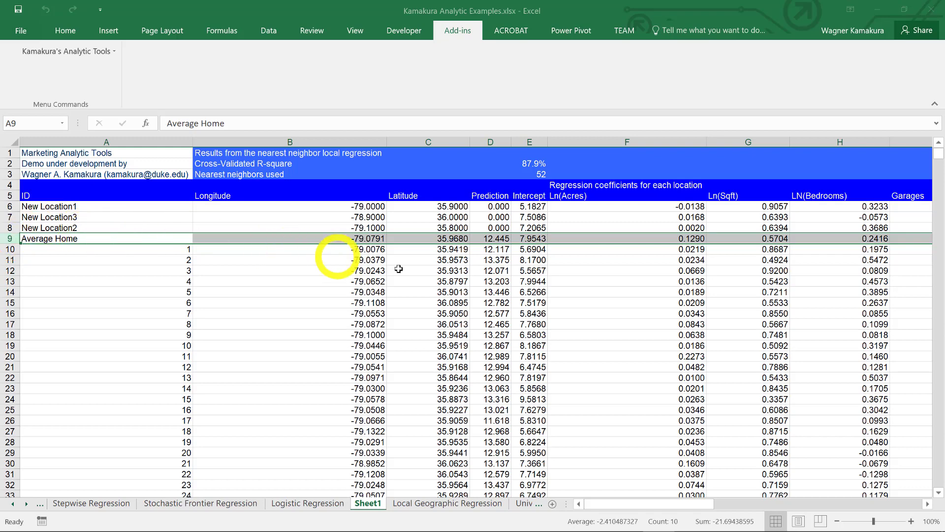
{"action": "left_click", "coordinate": [494, 237]}
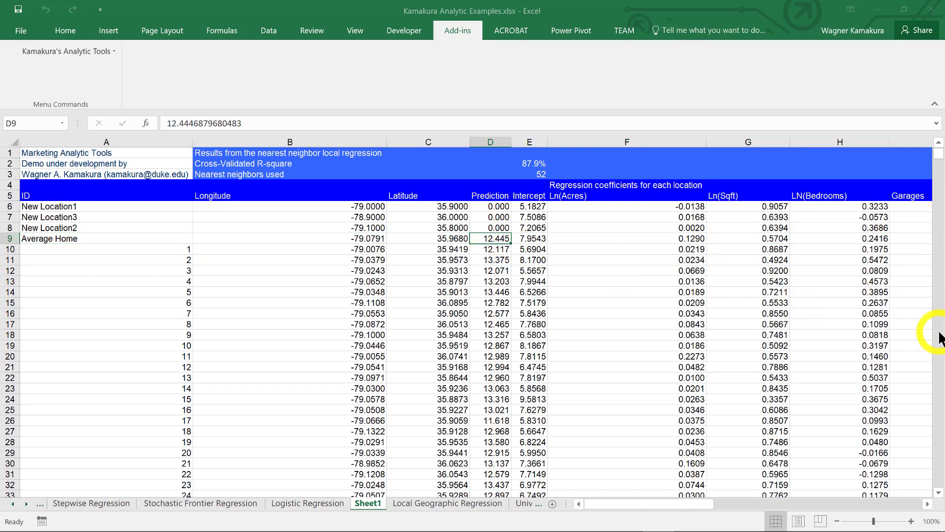
Select the whole results table A5:J1043, including its headers, and open it in 3D Maps
{"action": "left_click", "coordinate": [129, 199]}
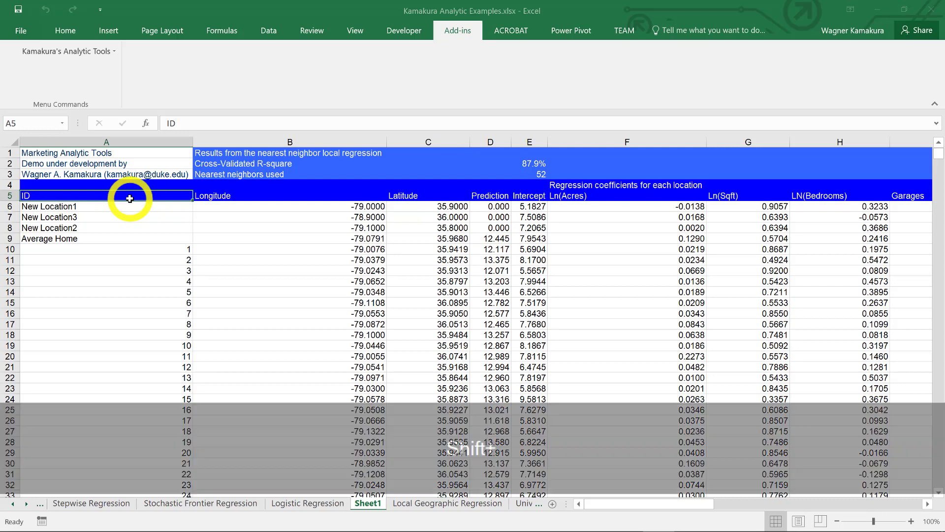
{"action": "key", "text": "shift+End"}
{"action": "key", "text": "shift+Down"}
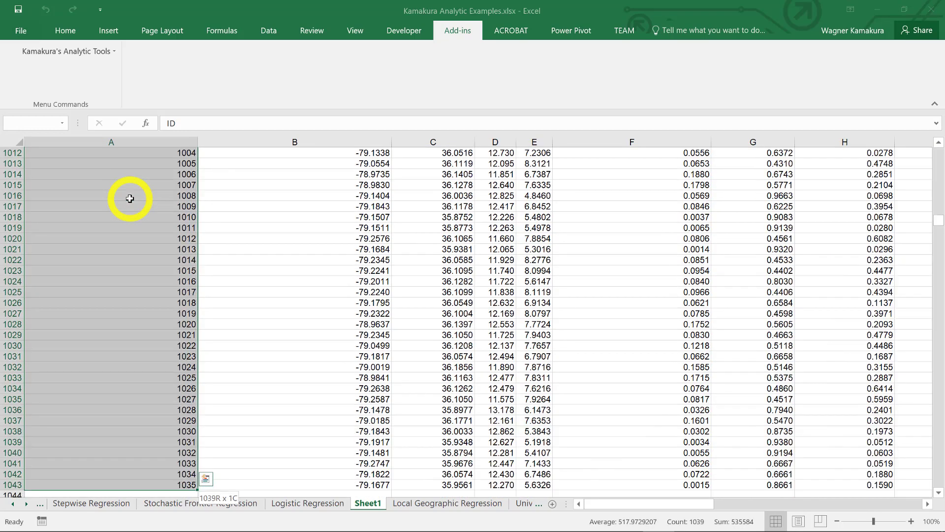
{"action": "key", "text": "shift+End"}
{"action": "key", "text": "shift+Right"}
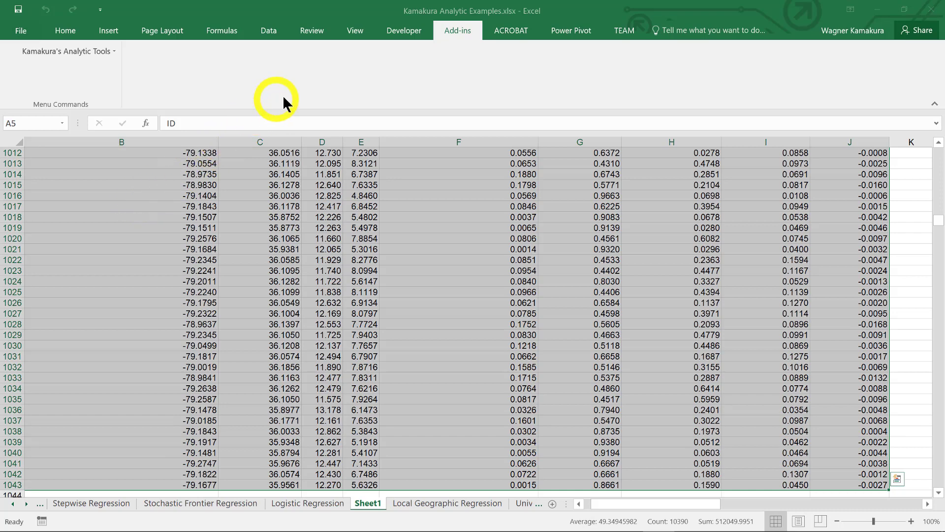
{"action": "left_click", "coordinate": [117, 30]}
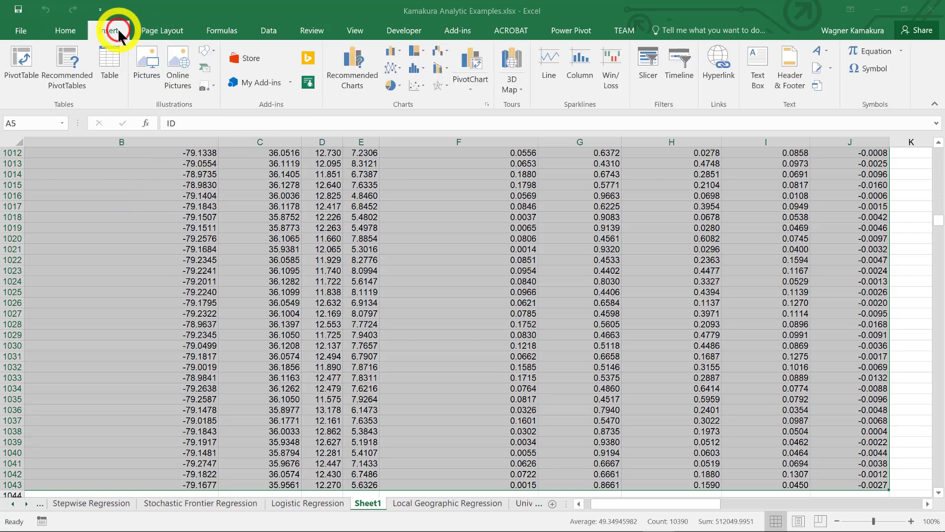
{"action": "left_click", "coordinate": [516, 60]}
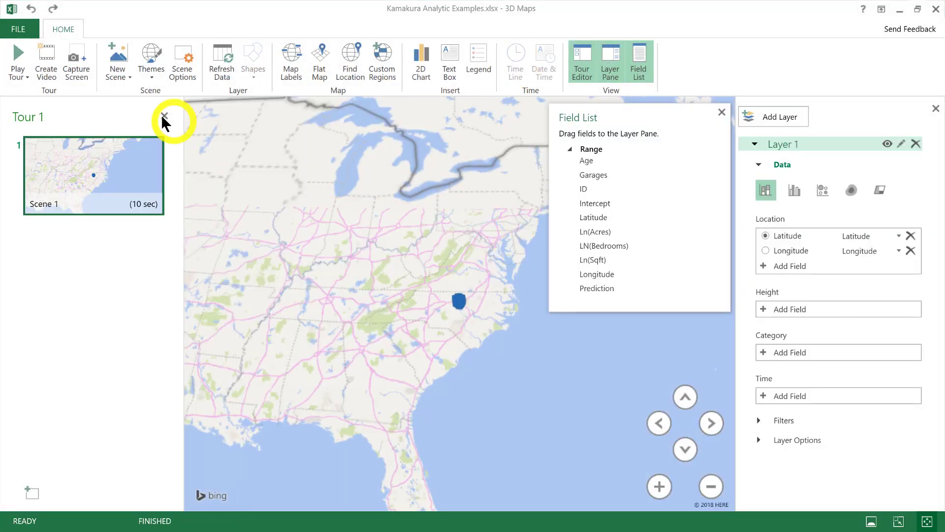
Close the Tour Editor and the Field List to give the map around the plotted houses more room
{"action": "left_click", "coordinate": [164, 117]}
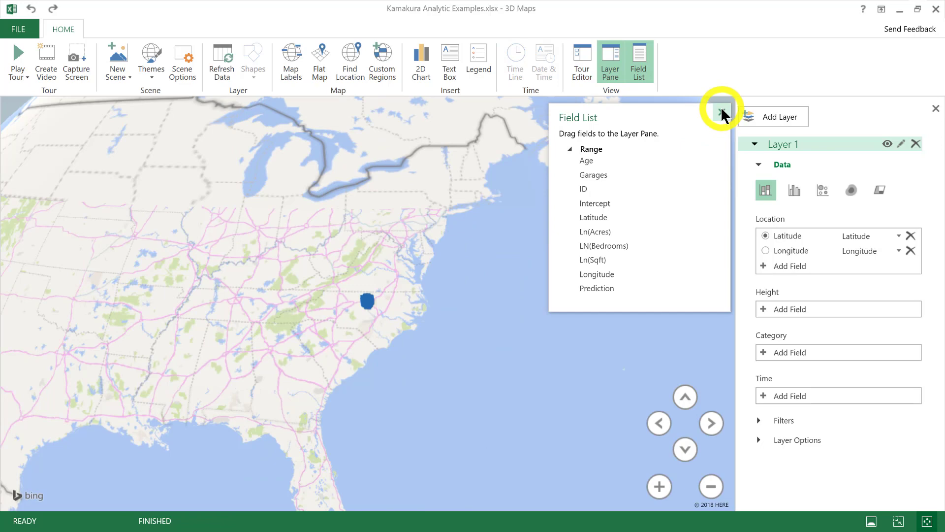
{"action": "left_click", "coordinate": [722, 112]}
{"action": "scroll", "coordinate": [387, 262], "scroll_direction": "up", "scroll_amount": 5}
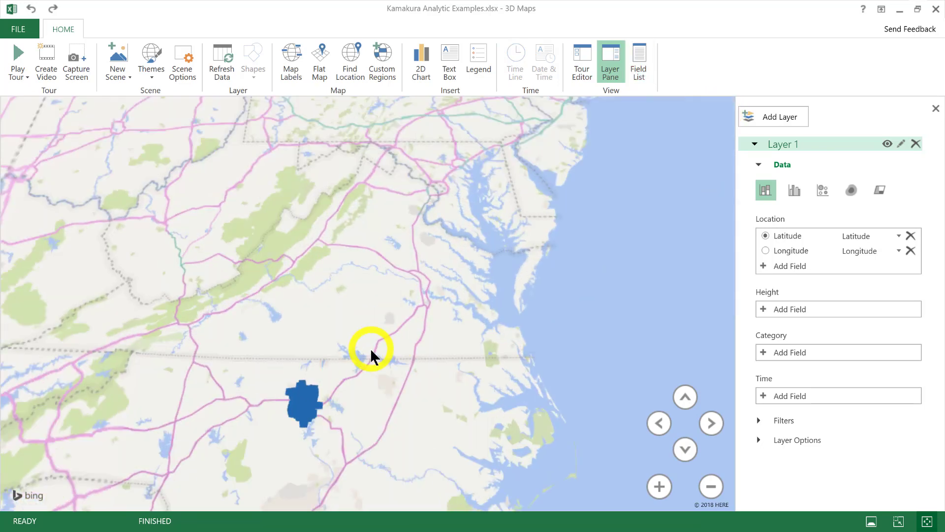
Turn on the map labels for the area around the plotted houses
{"action": "left_click_drag", "start_coordinate": [370, 348], "coordinate": [435, 161]}
{"action": "scroll", "coordinate": [434, 194], "scroll_direction": "up", "scroll_amount": 4}
{"action": "left_click_drag", "start_coordinate": [434, 198], "coordinate": [417, 338]}
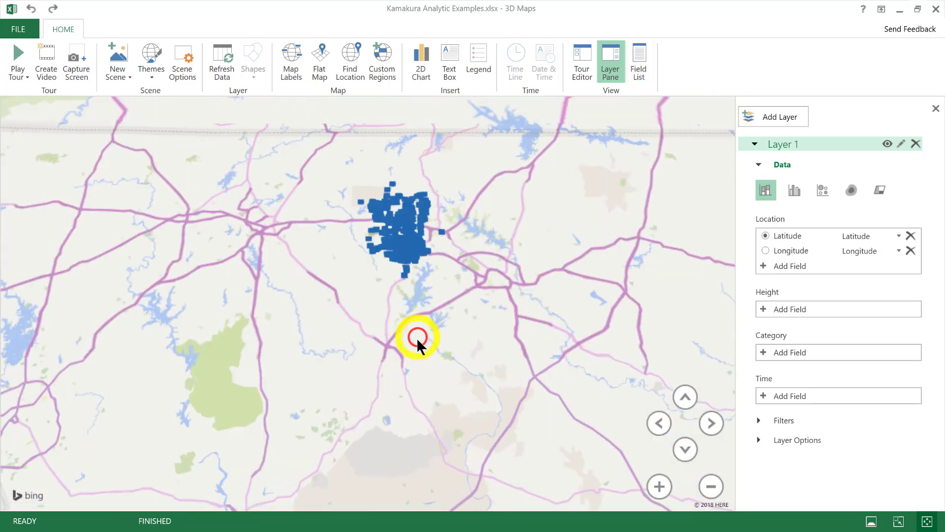
{"action": "scroll", "coordinate": [445, 235], "scroll_direction": "up", "scroll_amount": 5}
{"action": "left_click_drag", "start_coordinate": [420, 282], "coordinate": [535, 243]}
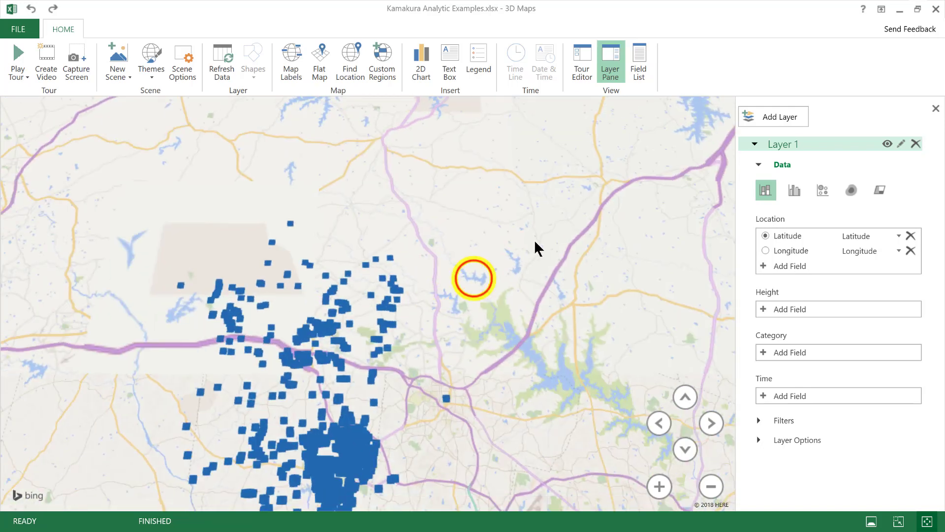
{"action": "scroll", "coordinate": [547, 231], "scroll_direction": "down", "scroll_amount": 5}
{"action": "scroll", "coordinate": [538, 352], "scroll_direction": "up", "scroll_amount": 3}
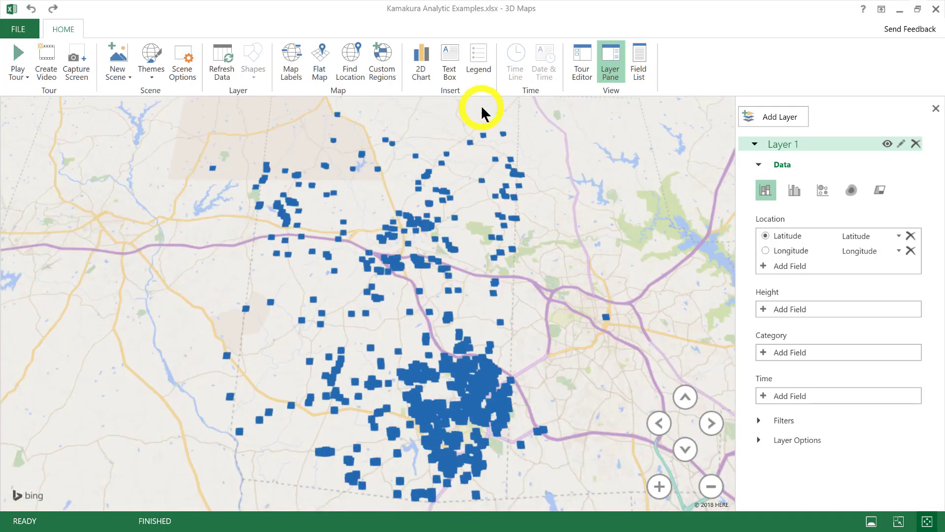
{"action": "left_click", "coordinate": [289, 54]}
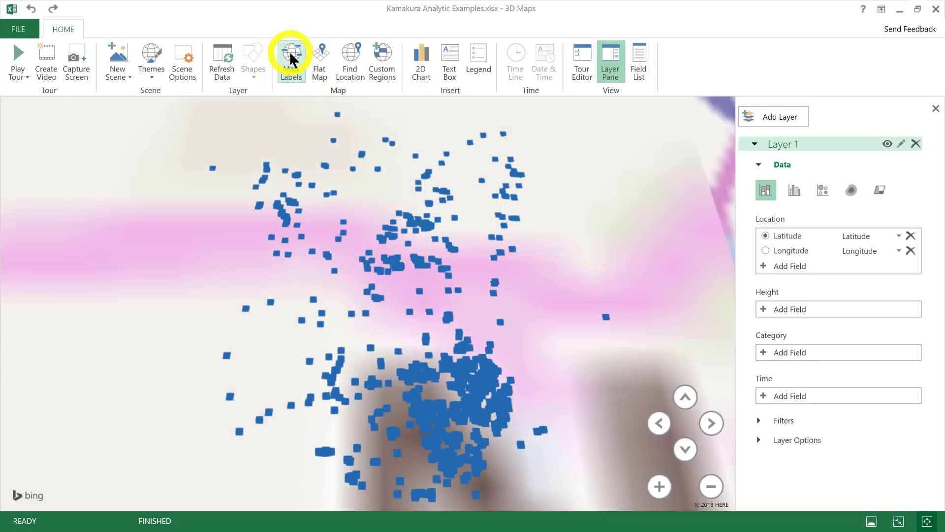
Plot the Ln(Sqft) coefficients with No Aggregation and change Layer 1 to a heat map
{"action": "left_click", "coordinate": [806, 309]}
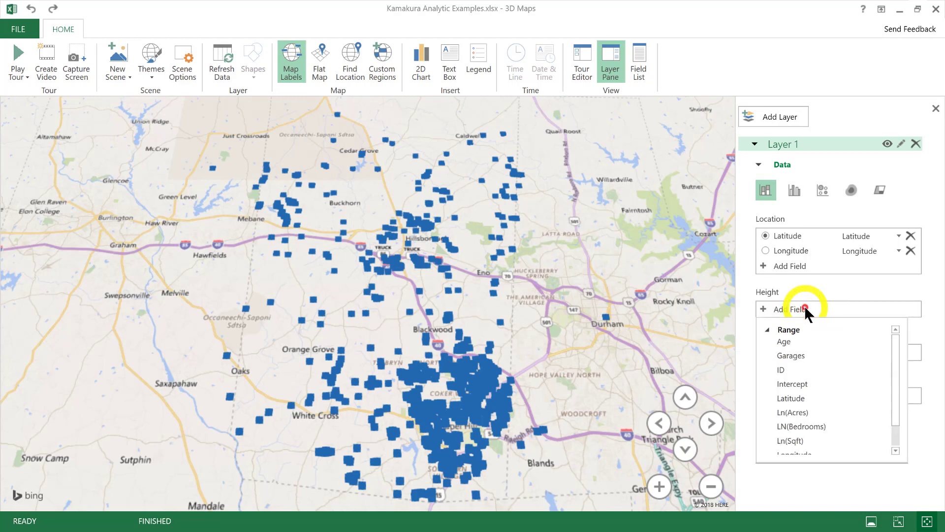
{"action": "left_click", "coordinate": [803, 436]}
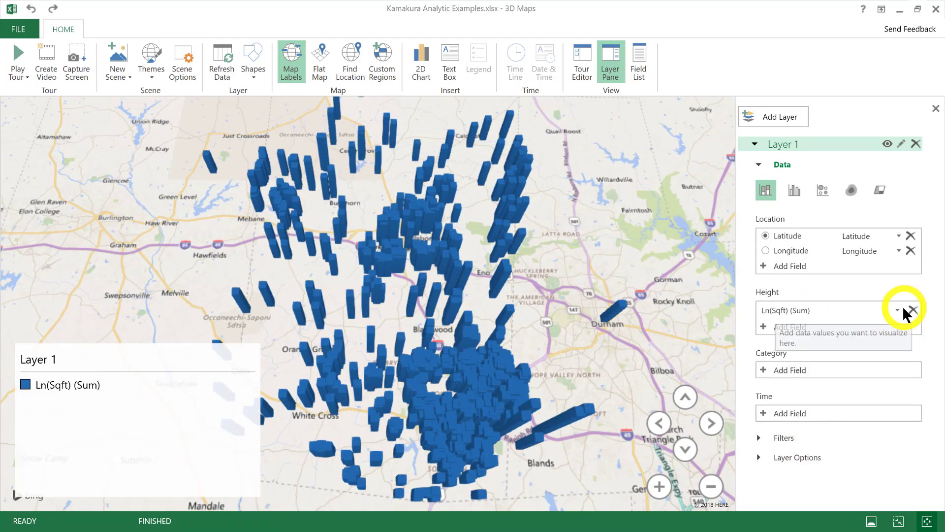
{"action": "left_click", "coordinate": [899, 308]}
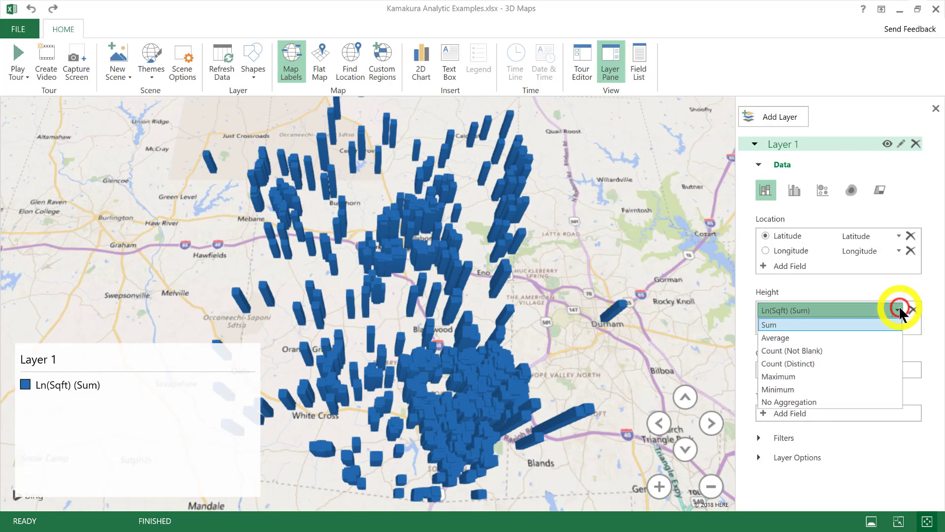
{"action": "left_click", "coordinate": [817, 402]}
{"action": "left_click", "coordinate": [850, 192]}
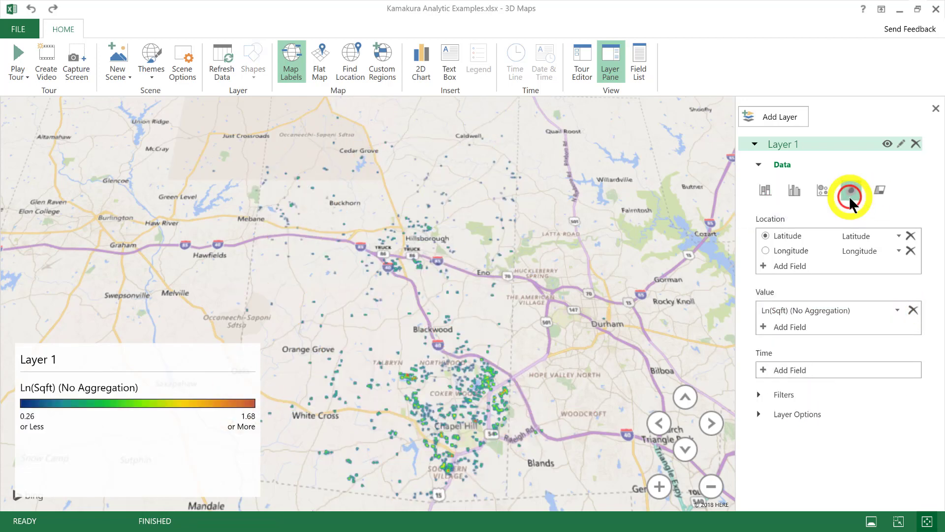
Set the heat map's visual aggregation to Average, opacity to 63%, radius of influence to 58% and color scale to 156%
{"action": "left_click", "coordinate": [812, 416]}
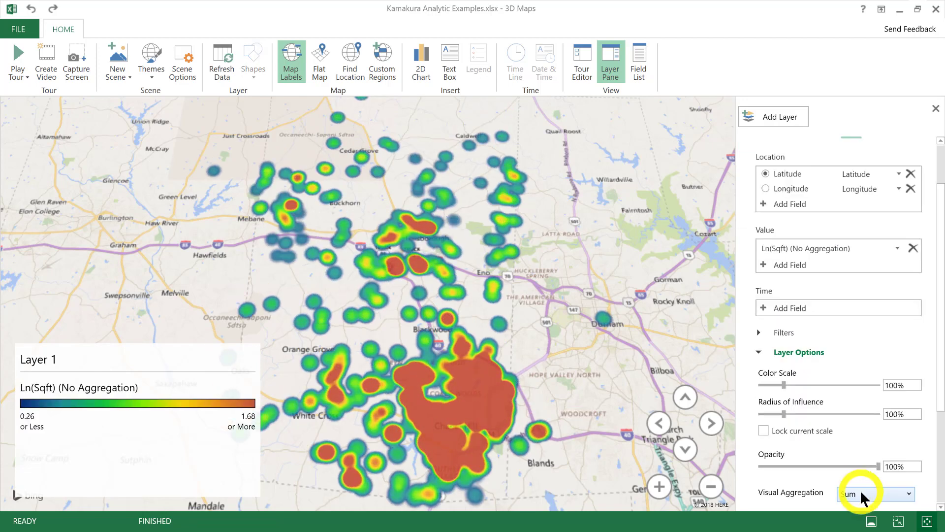
{"action": "left_click", "coordinate": [861, 491]}
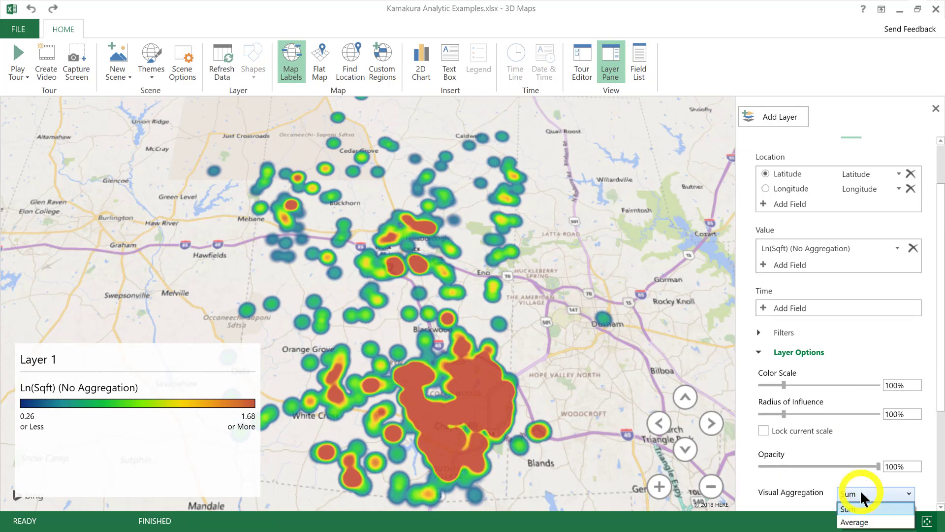
{"action": "left_click", "coordinate": [856, 522]}
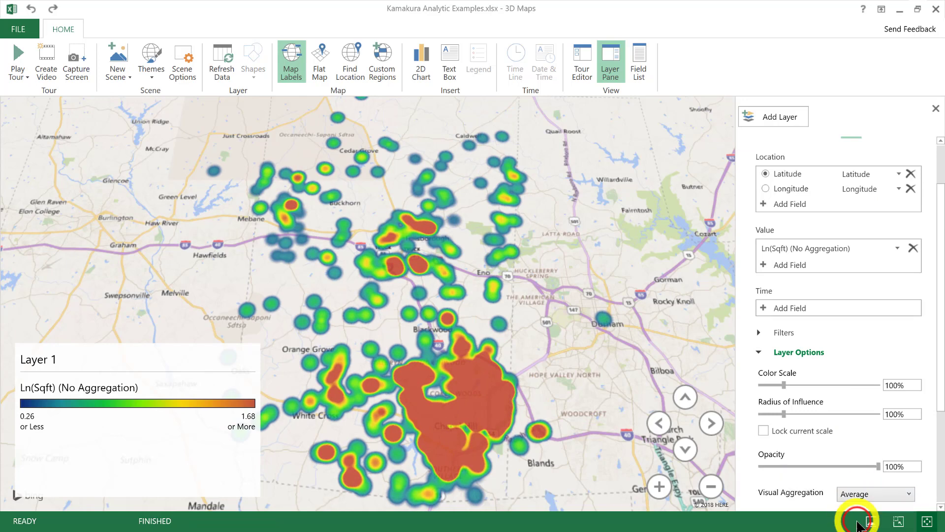
{"action": "left_click_drag", "start_coordinate": [880, 466], "coordinate": [835, 470]}
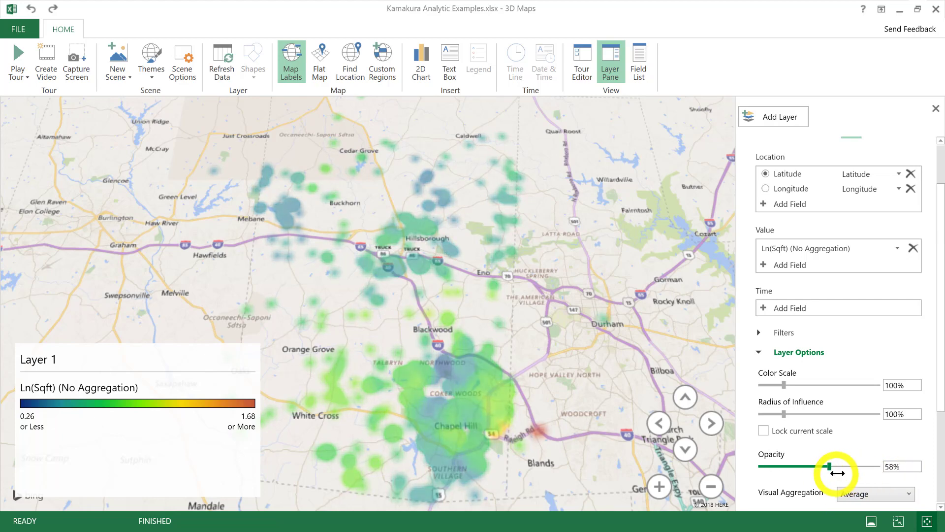
{"action": "left_click_drag", "start_coordinate": [783, 414], "coordinate": [797, 385]}
Shrink the Layer 1 legend and move it over the Durham area, east of the plotted houses
{"action": "left_click", "coordinate": [3, 363]}
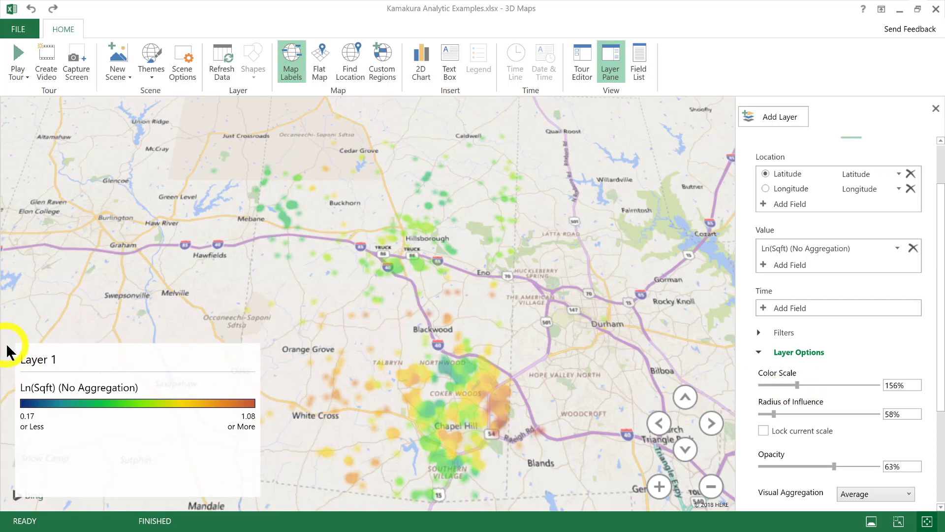
{"action": "left_click_drag", "start_coordinate": [15, 341], "coordinate": [52, 375]}
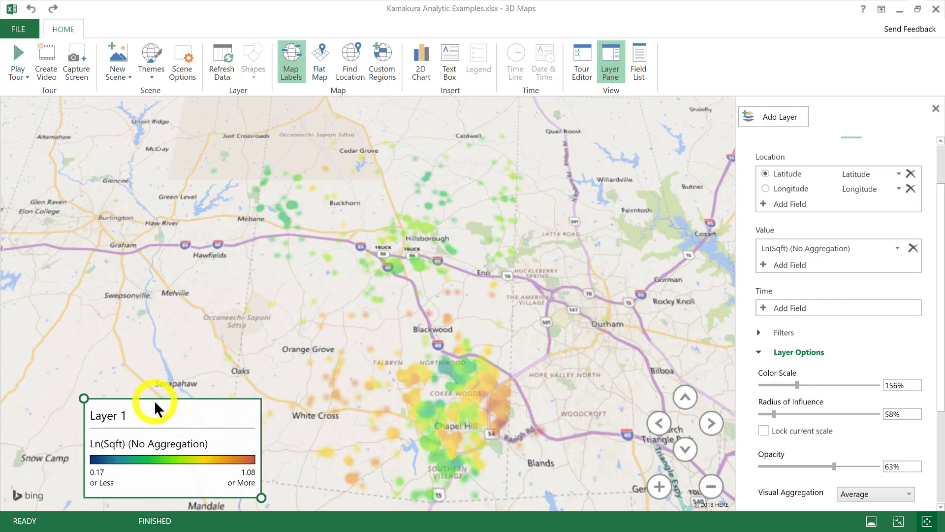
{"action": "left_click_drag", "start_coordinate": [155, 400], "coordinate": [508, 332]}
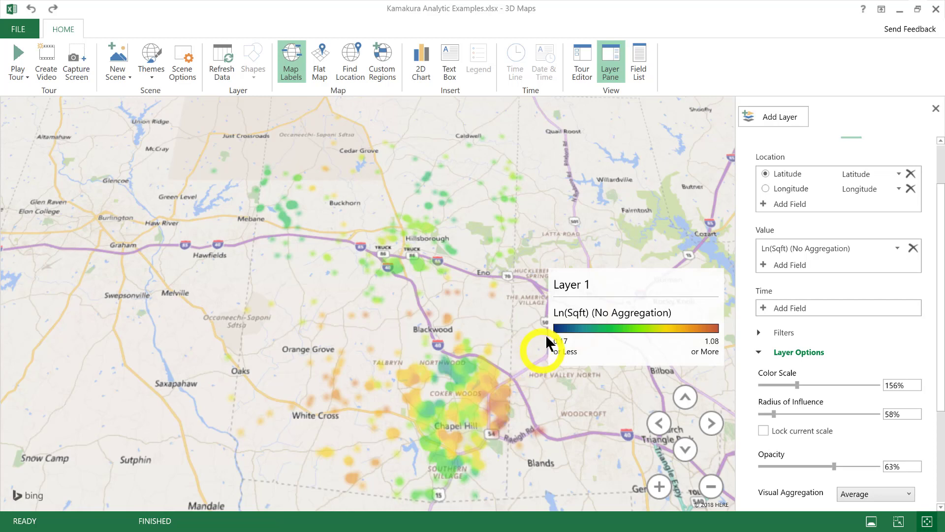
{"action": "left_click", "coordinate": [554, 305]}
{"action": "left_click_drag", "start_coordinate": [547, 268], "coordinate": [553, 276]}
{"action": "left_click", "coordinate": [545, 301]}
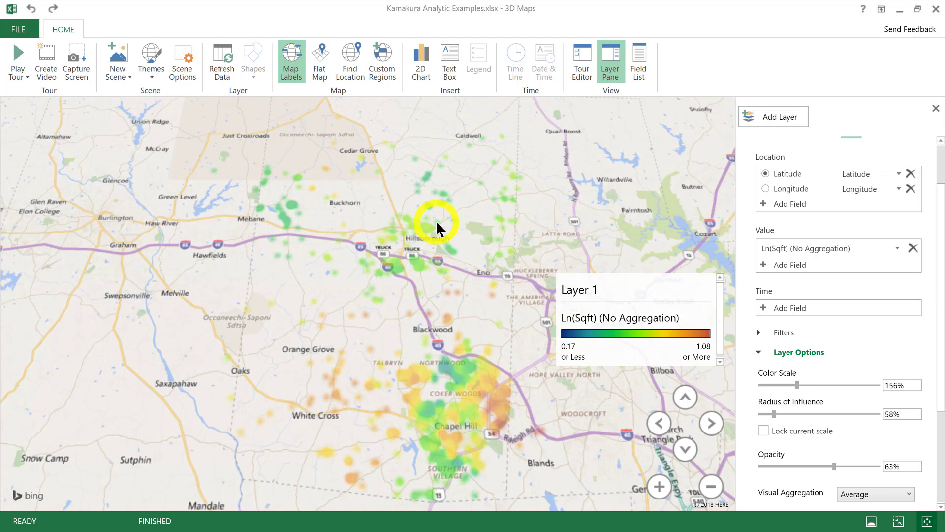
Replace Ln(Sqft) with Intercept as the heat map's value field, using No Aggregation
{"action": "left_click", "coordinate": [913, 248]}
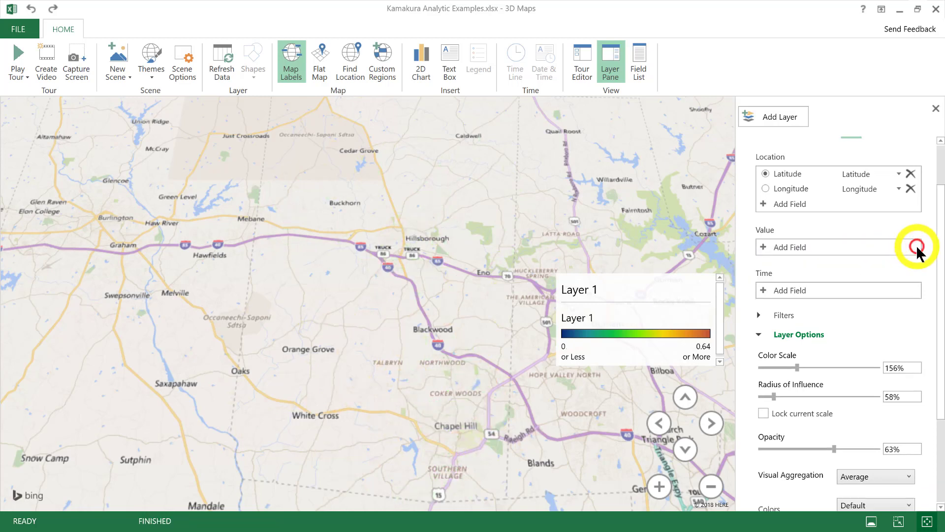
{"action": "left_click", "coordinate": [761, 246]}
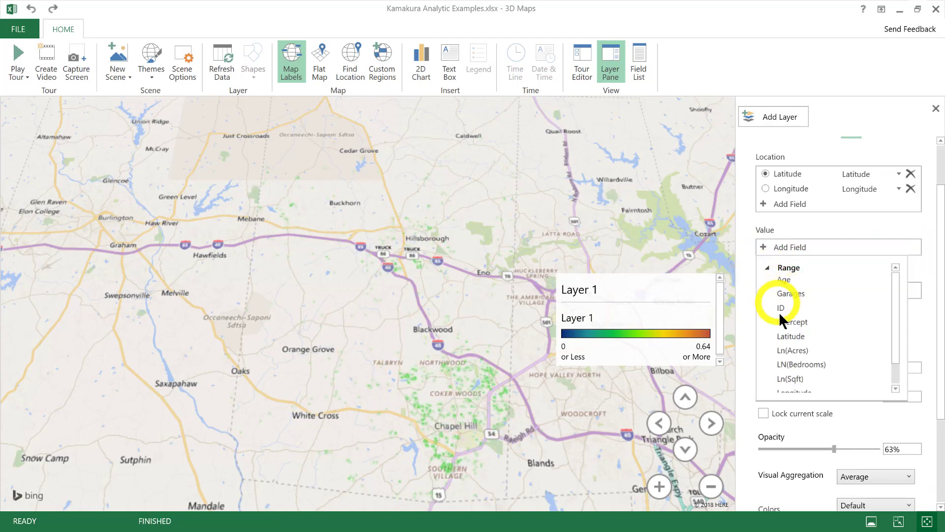
{"action": "left_click", "coordinate": [785, 323]}
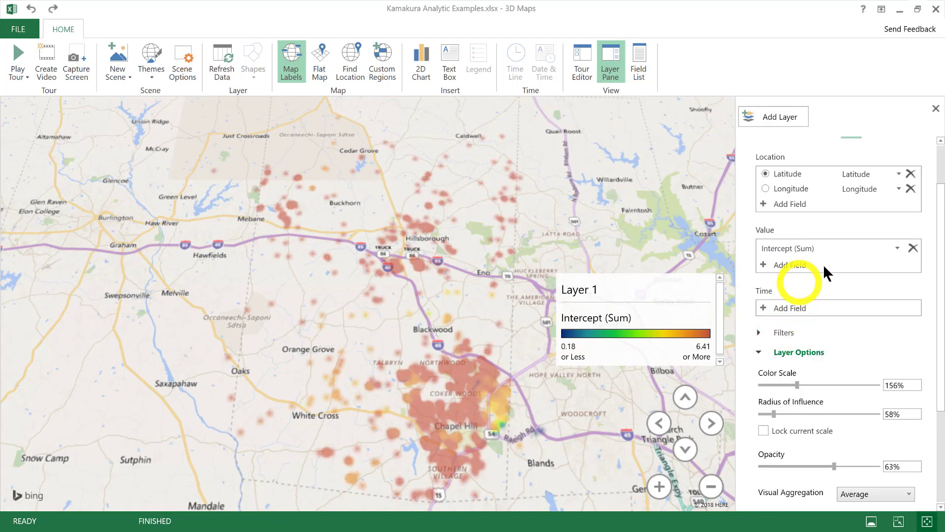
{"action": "left_click", "coordinate": [898, 247]}
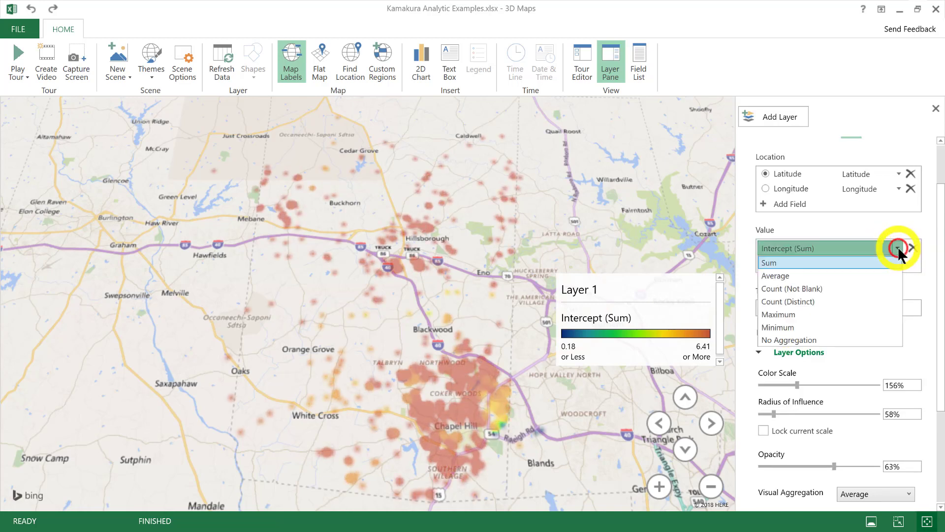
{"action": "left_click", "coordinate": [823, 340]}
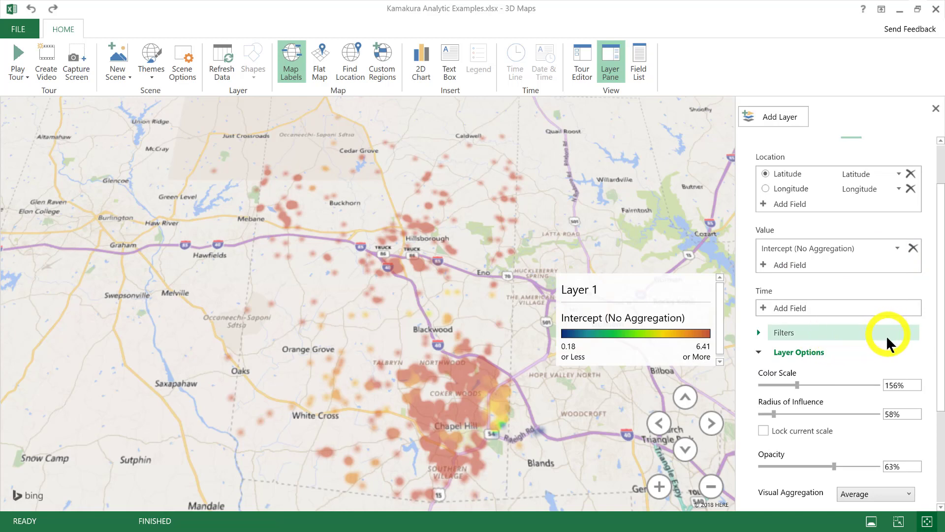